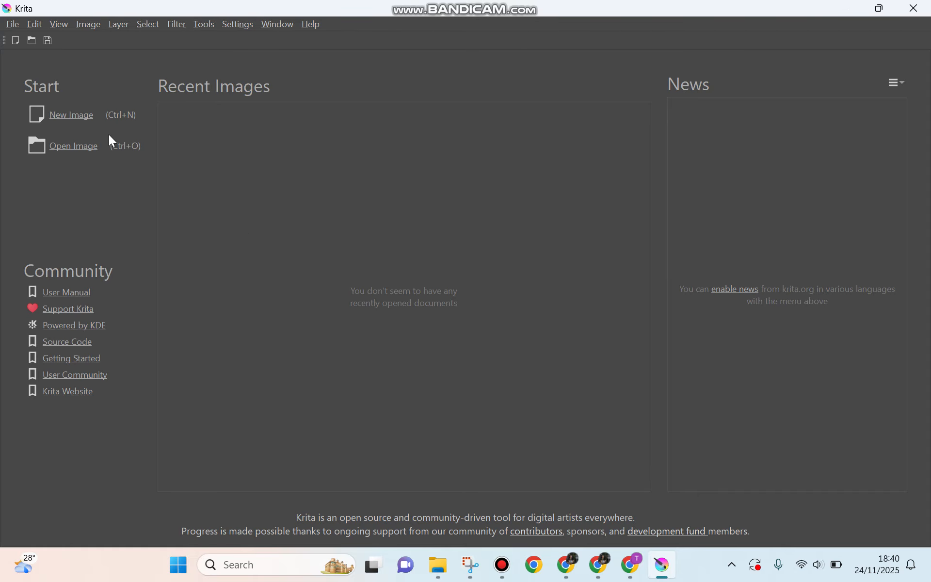
Create a new 480 by 320 px RGB/Alpha document at 72 pixels per inch
{"action": "left_click", "coordinate": [13, 26]}
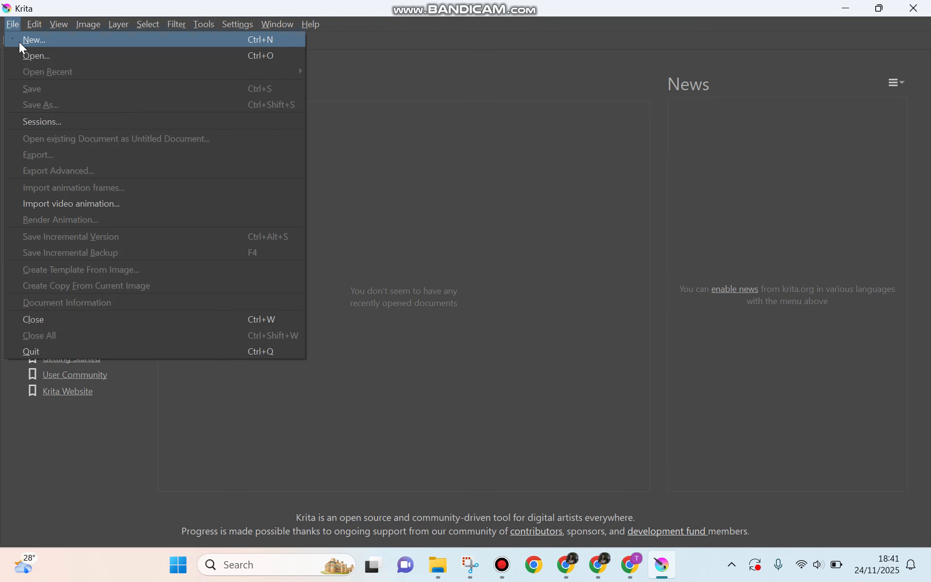
{"action": "left_click", "coordinate": [19, 41]}
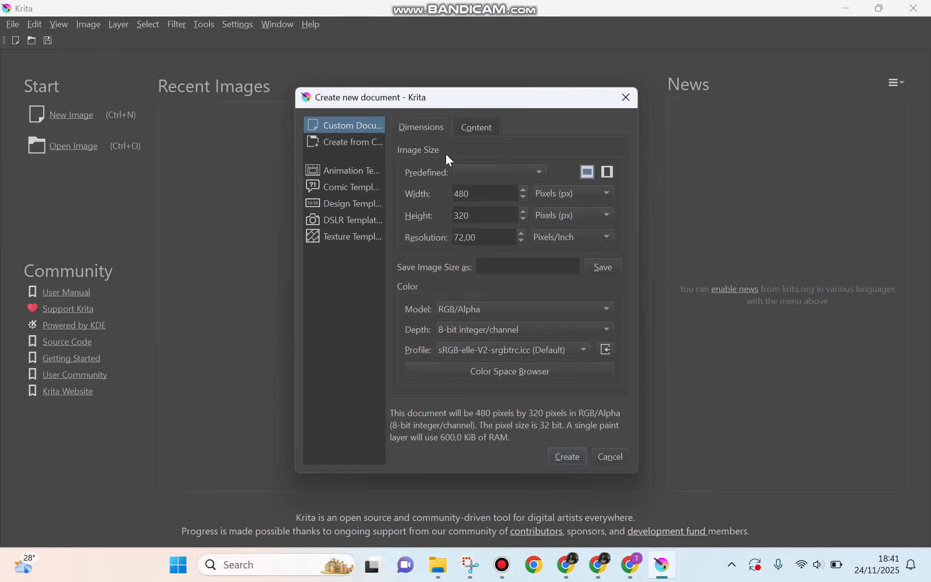
{"action": "left_click", "coordinate": [465, 171]}
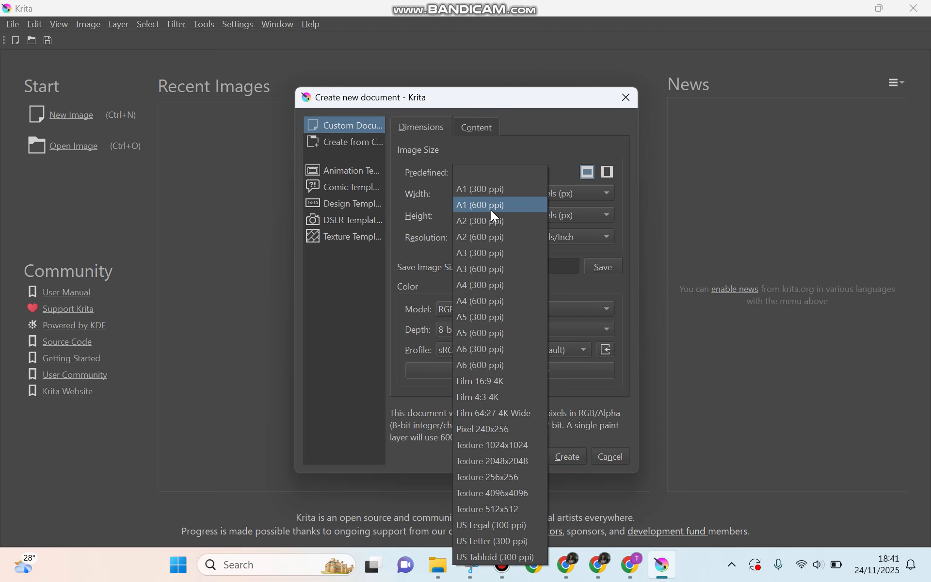
{"action": "left_click", "coordinate": [431, 167]}
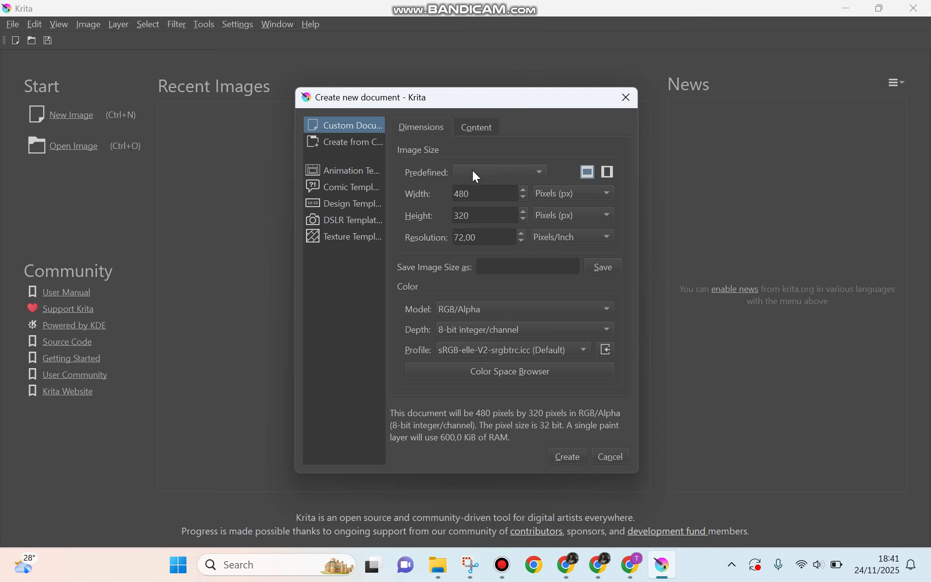
{"action": "left_click", "coordinate": [494, 172]}
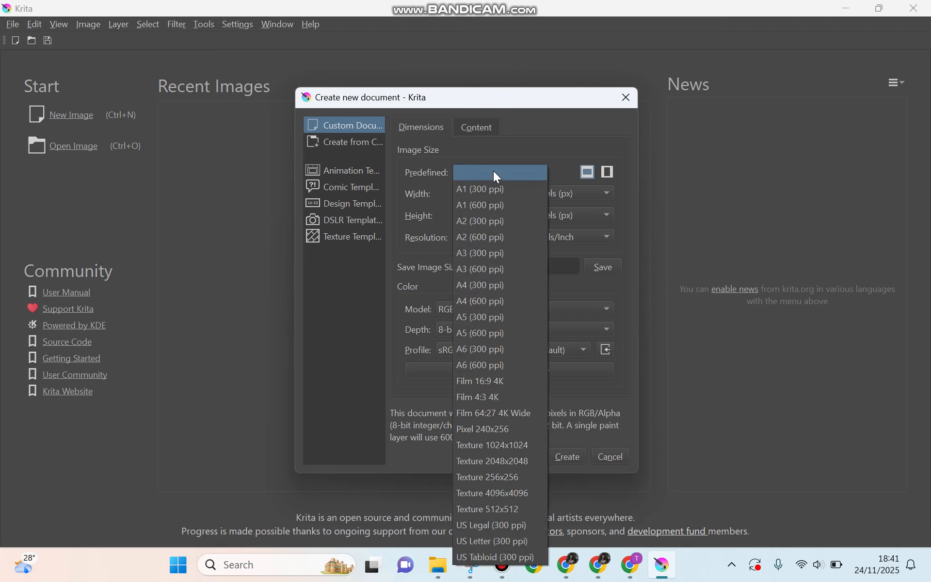
{"action": "left_click", "coordinate": [585, 150]}
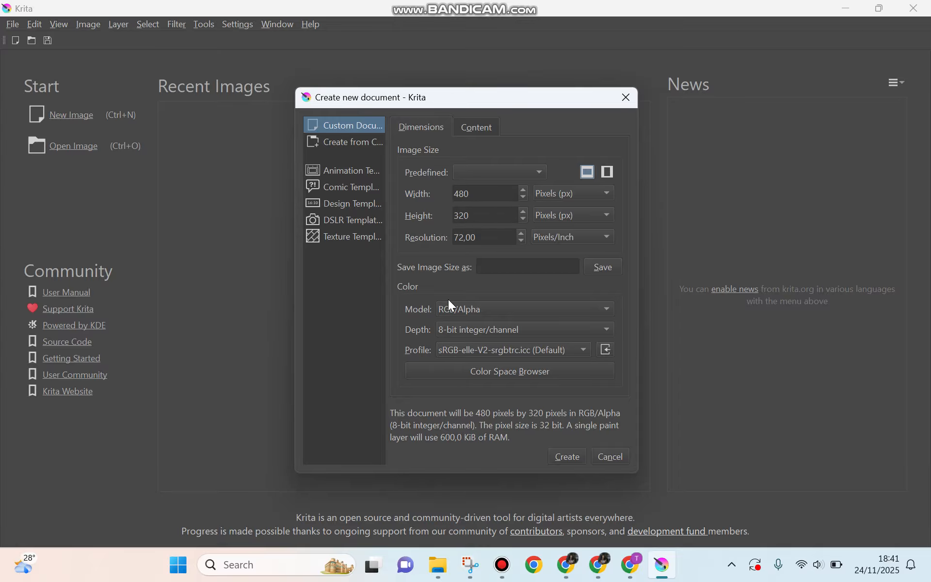
{"action": "left_click", "coordinate": [563, 459]}
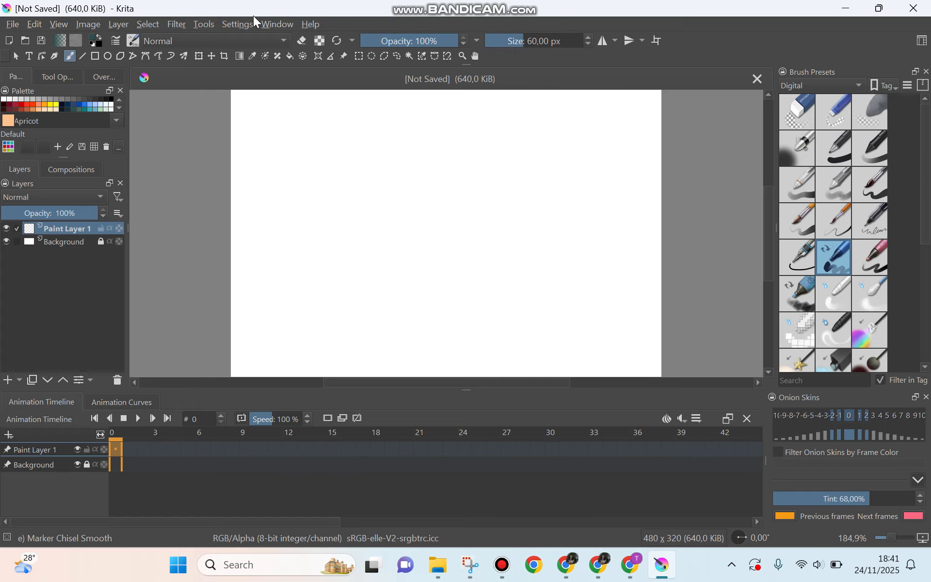
Review the workspace options and the list of dockers that are available and shown for animation
{"action": "left_click", "coordinate": [270, 25]}
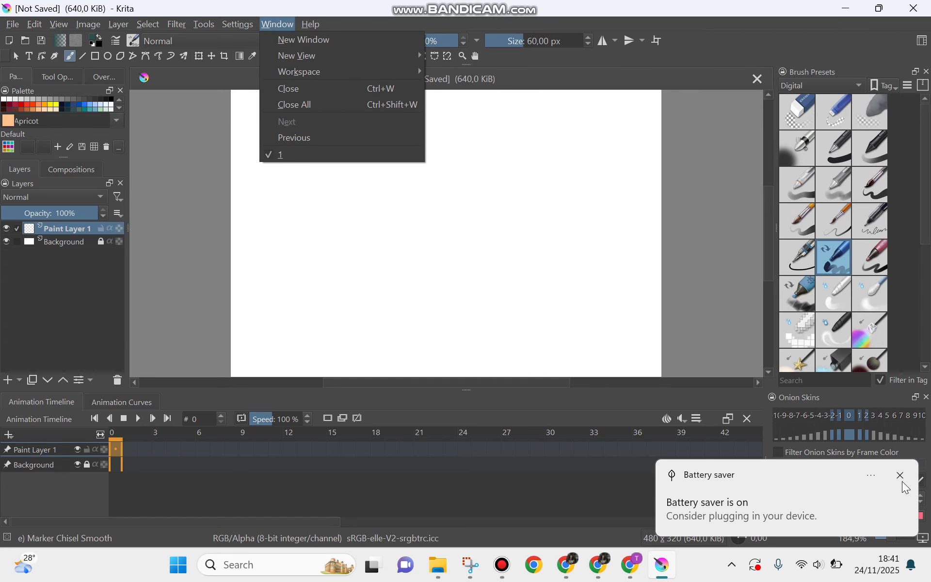
{"action": "left_click", "coordinate": [266, 26]}
{"action": "left_click", "coordinate": [265, 25]}
{"action": "mouse_move", "coordinate": [325, 73]}
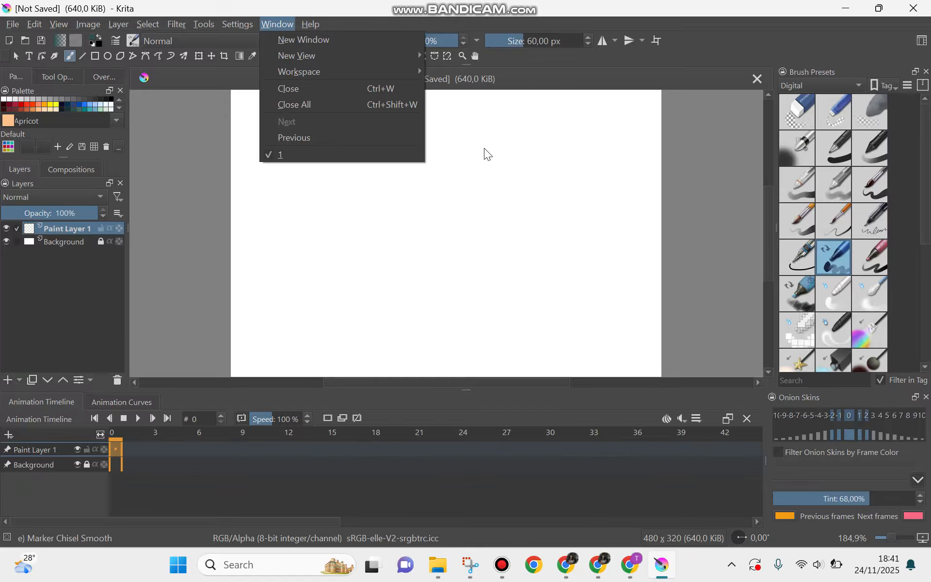
{"action": "mouse_move", "coordinate": [362, 72]}
{"action": "mouse_move", "coordinate": [237, 22]}
{"action": "mouse_move", "coordinate": [276, 139]}
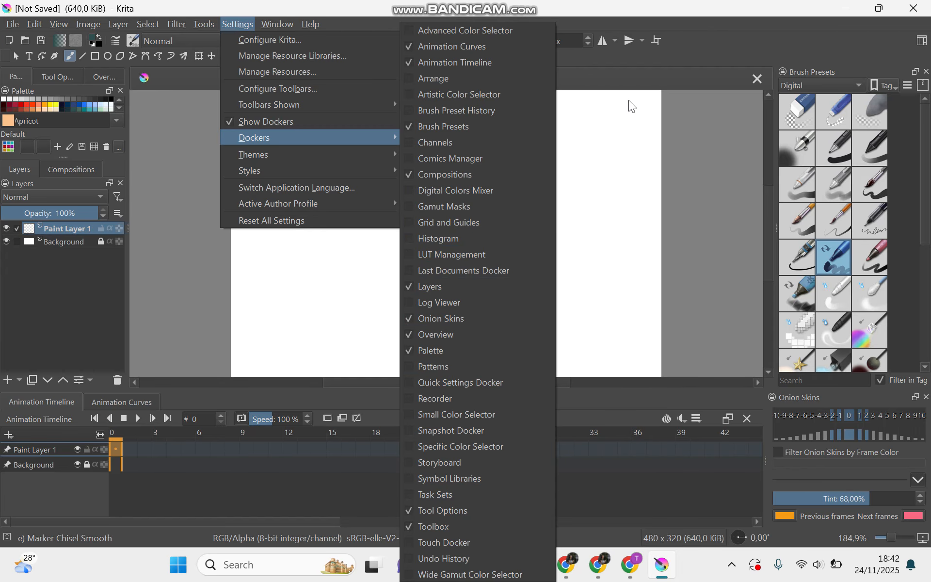
{"action": "left_click", "coordinate": [641, 71]}
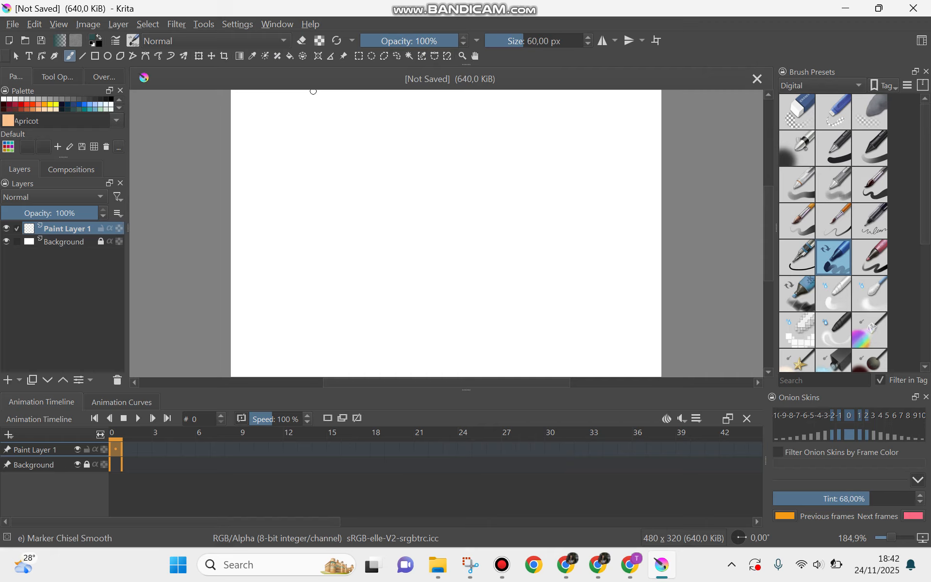
Draw a circle outline in Medium jungle green with the Ellipse tool and move it near the canvas's upper-left corner
{"action": "left_click", "coordinate": [108, 55]}
{"action": "left_click", "coordinate": [69, 109]}
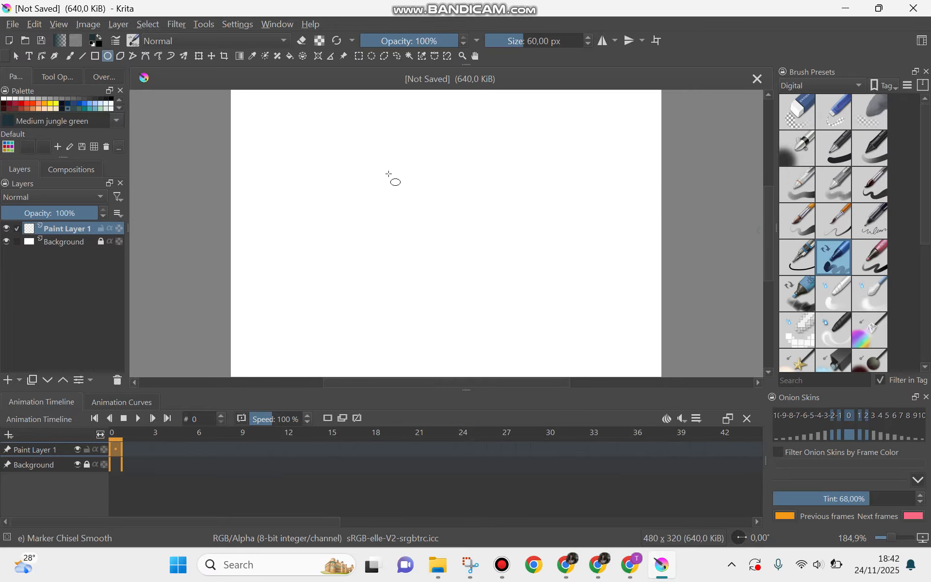
{"action": "mouse_move", "coordinate": [259, 123]}
{"action": "left_mouse_down"}
{"action": "mouse_move", "coordinate": [290, 167]}
{"action": "mouse_move", "coordinate": [310, 177]}
{"action": "left_mouse_up"}
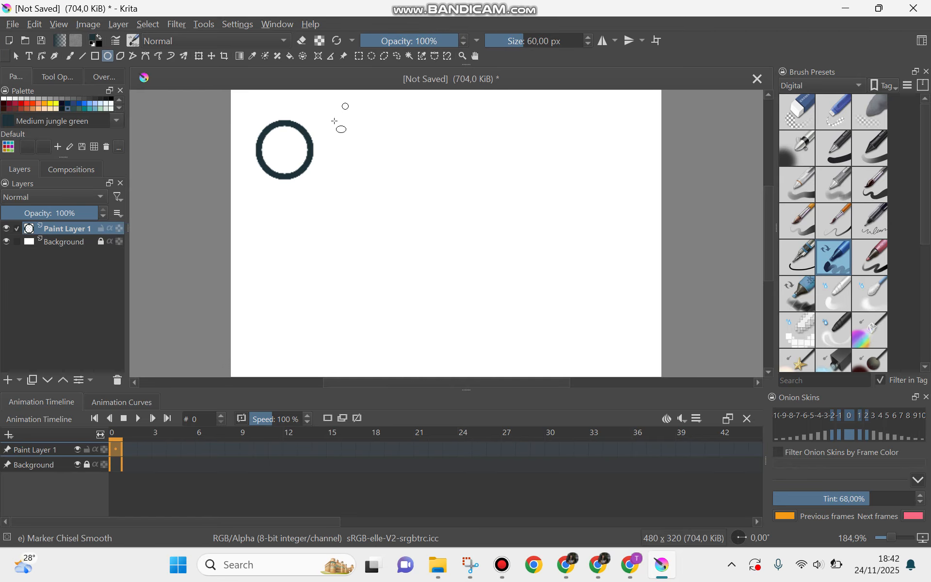
{"action": "left_click", "coordinate": [200, 56]}
{"action": "left_click_drag", "start_coordinate": [296, 139], "coordinate": [274, 125]}
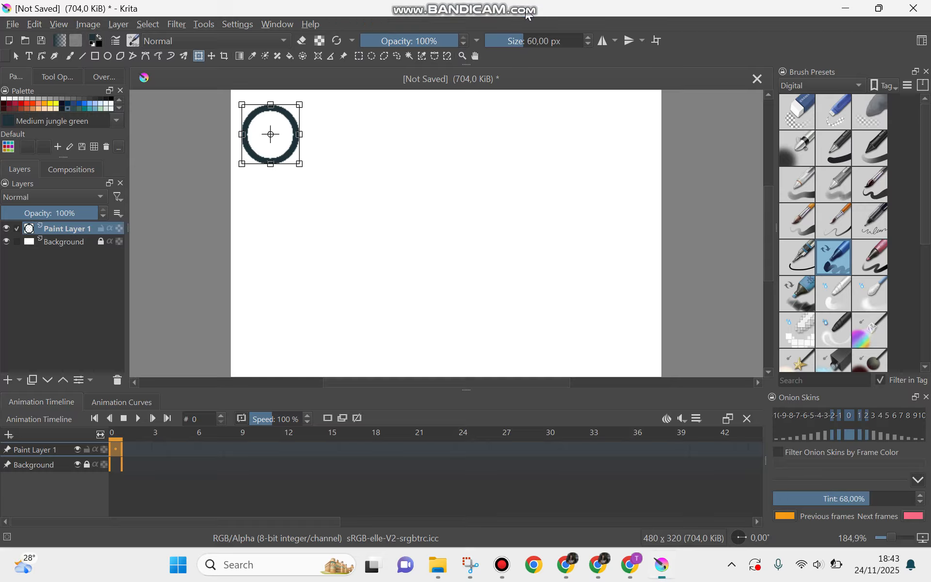
Create a keyframe at frame 0 of Paint Layer 1 using the blank frame option
{"action": "right_click", "coordinate": [116, 446]}
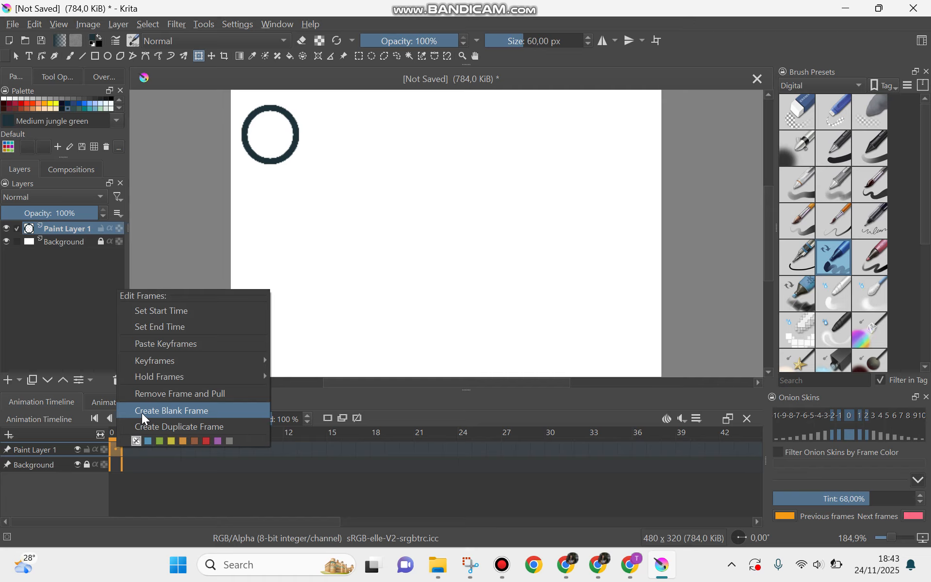
{"action": "left_click", "coordinate": [147, 414]}
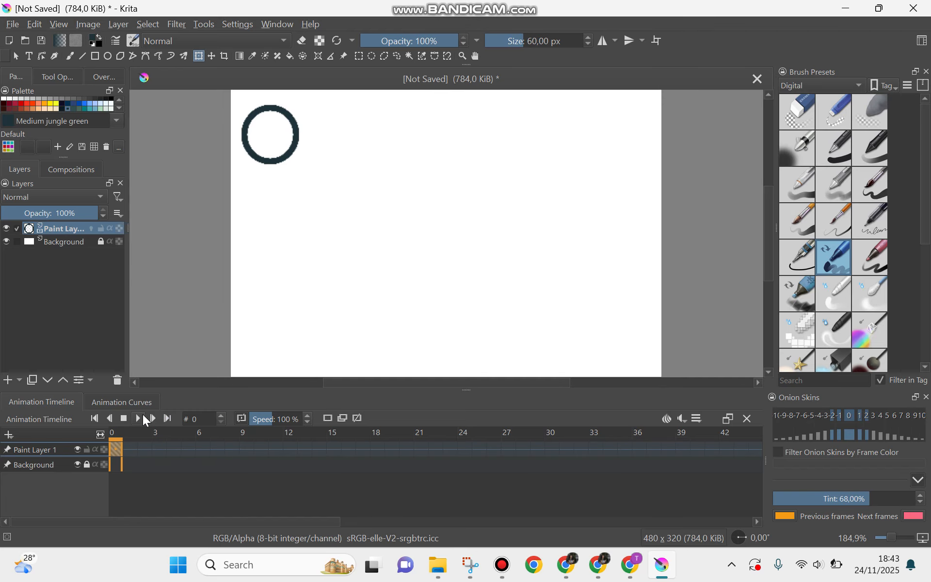
{"action": "left_click", "coordinate": [277, 125]}
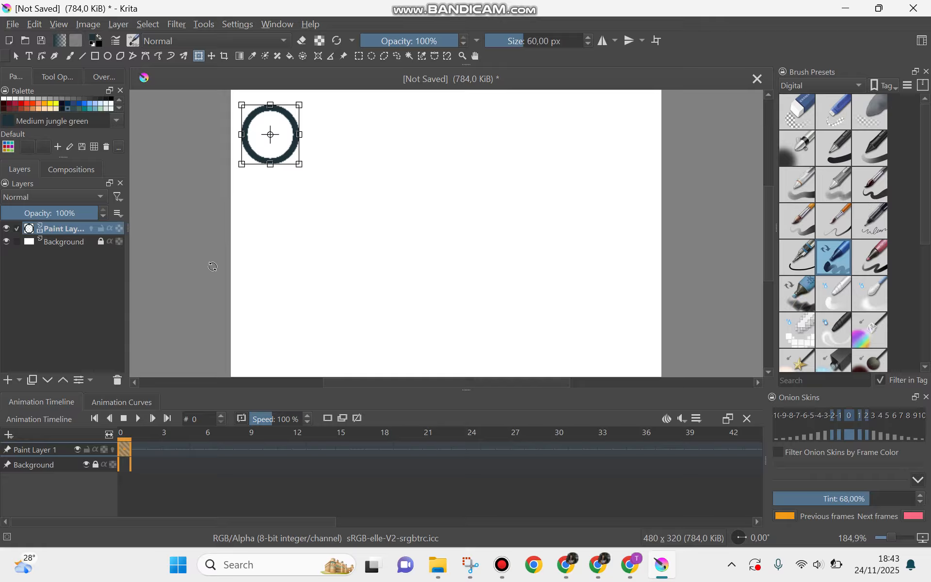
Copy the keyframe at frame 0 to frame 6 and move its circle down and slightly right to the canvas's bottom edge
{"action": "right_click", "coordinate": [126, 451]}
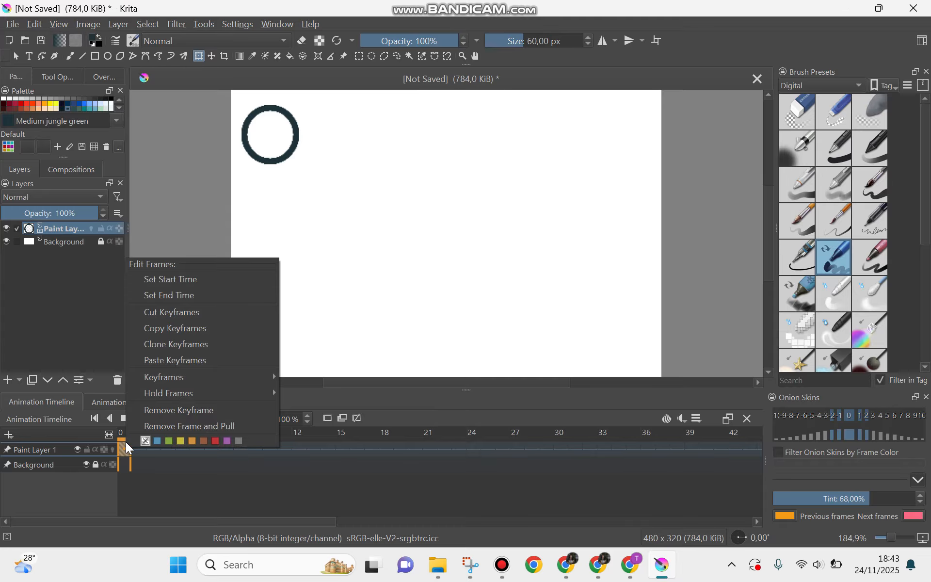
{"action": "left_click", "coordinate": [172, 333]}
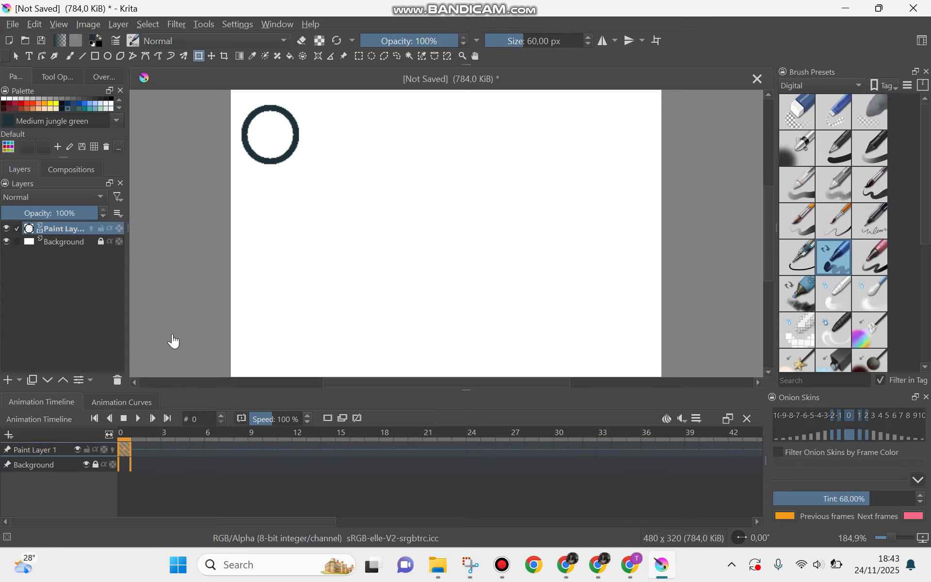
{"action": "left_click", "coordinate": [213, 445]}
{"action": "right_click", "coordinate": [212, 444]}
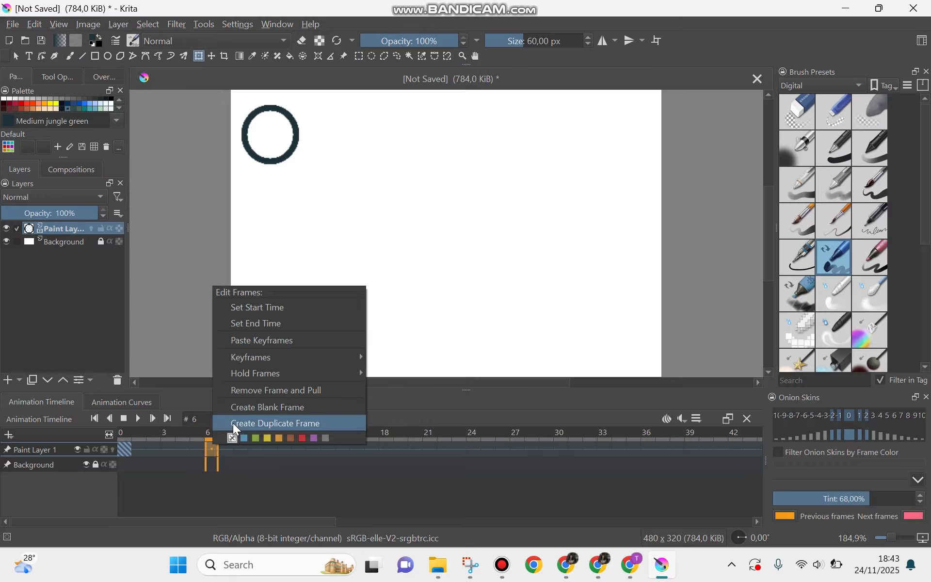
{"action": "left_click", "coordinate": [271, 339]}
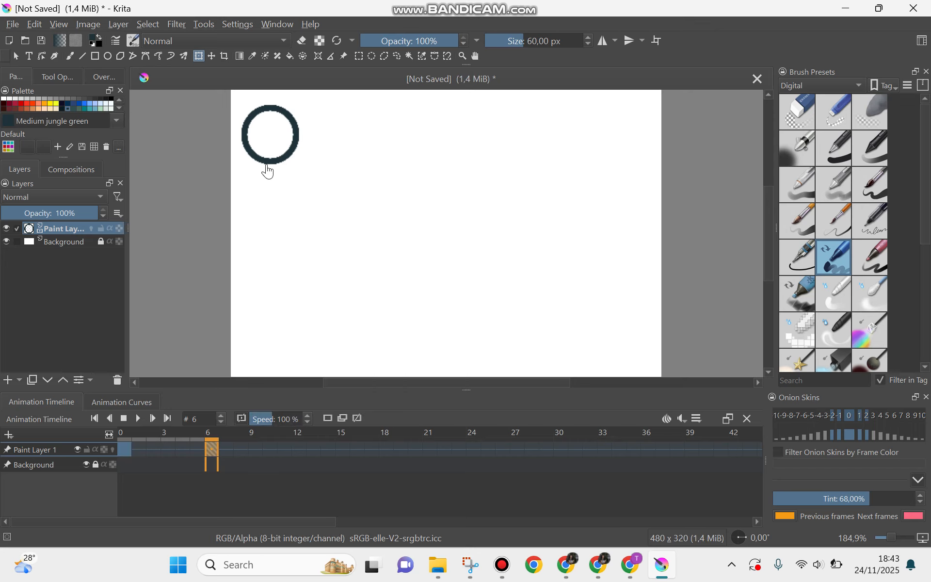
{"action": "left_click_drag", "start_coordinate": [278, 128], "coordinate": [350, 379]}
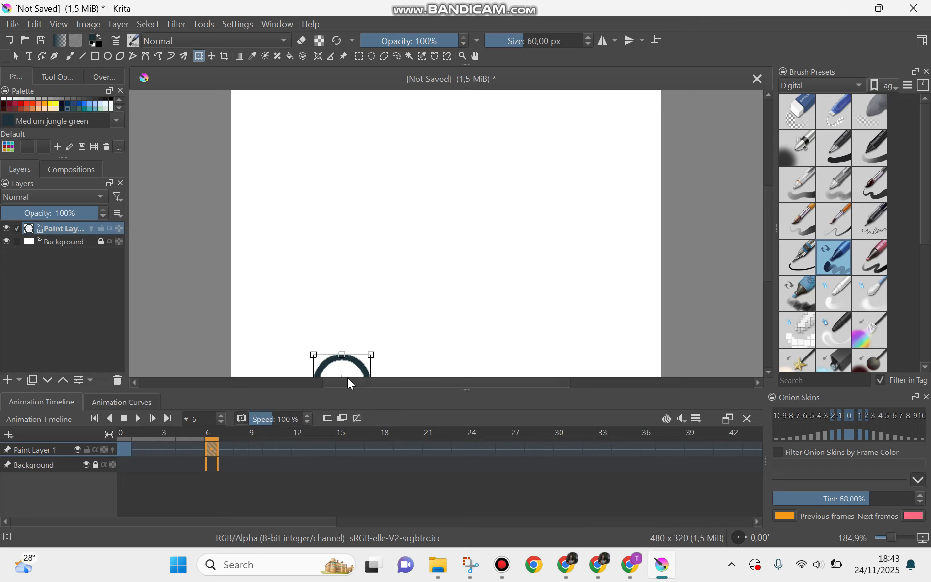
Copy the keyframe at frame 6 to frame 12 and move its circle up to the upper middle of the canvas
{"action": "right_click", "coordinate": [209, 448]}
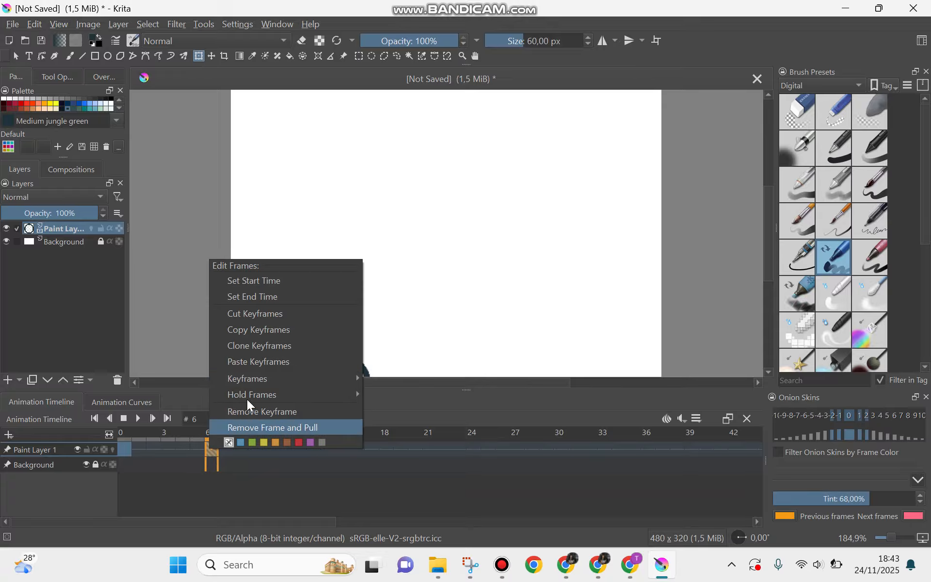
{"action": "left_click", "coordinate": [264, 329]}
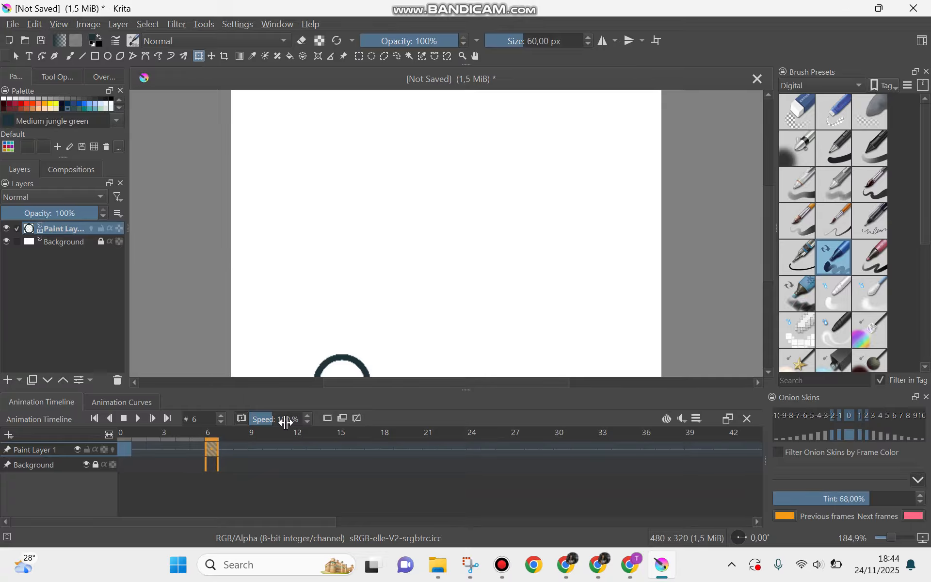
{"action": "left_click", "coordinate": [299, 449]}
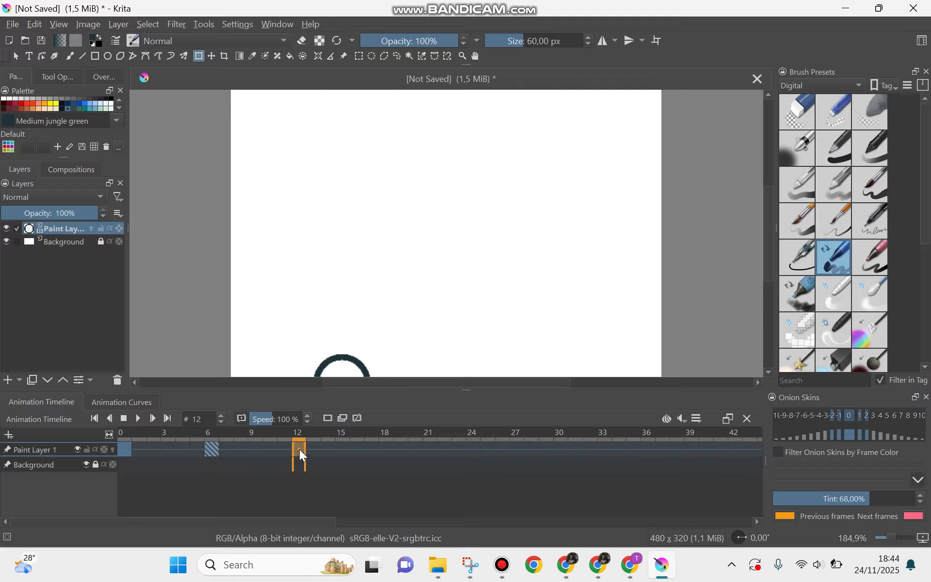
{"action": "right_click", "coordinate": [300, 450]}
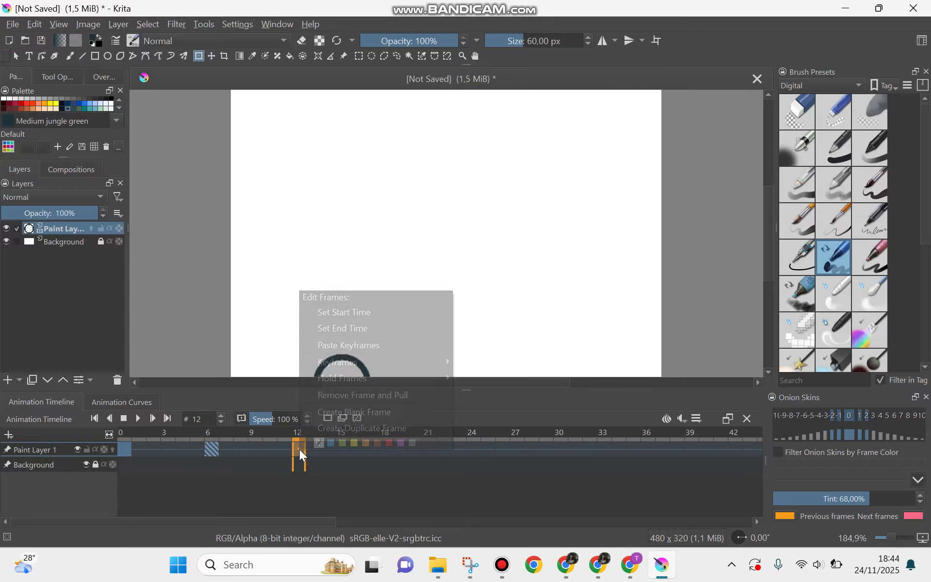
{"action": "left_click", "coordinate": [343, 345]}
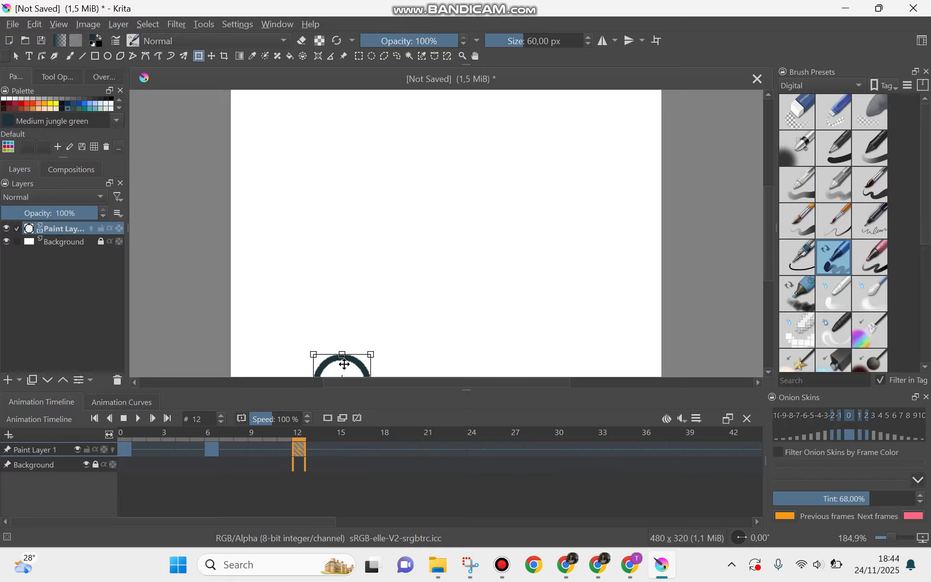
{"action": "left_click_drag", "start_coordinate": [339, 367], "coordinate": [368, 324]}
{"action": "left_click_drag", "start_coordinate": [417, 195], "coordinate": [429, 170]}
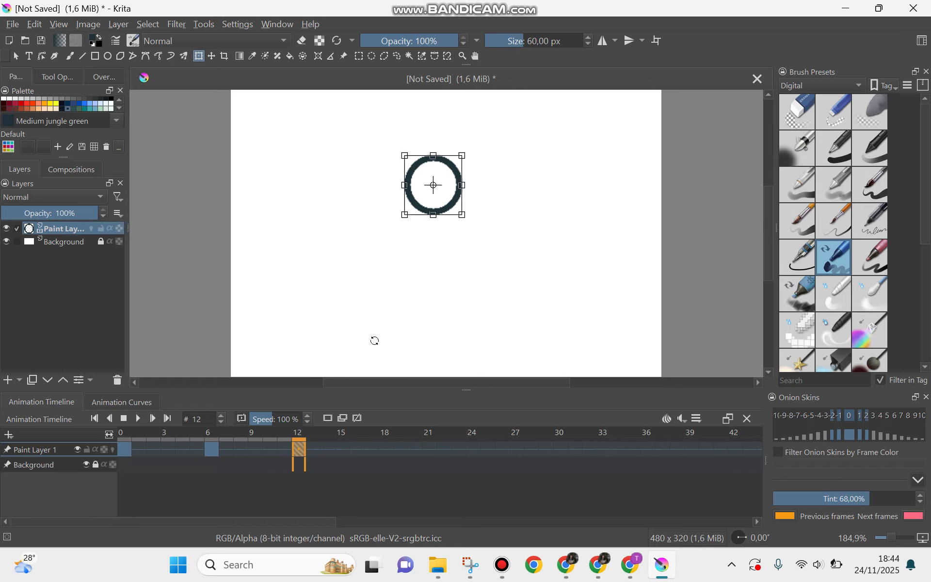
Copy the keyframe at frame 12 to frame 18 and move its circle down and right to the canvas's bottom edge
{"action": "right_click", "coordinate": [295, 441]}
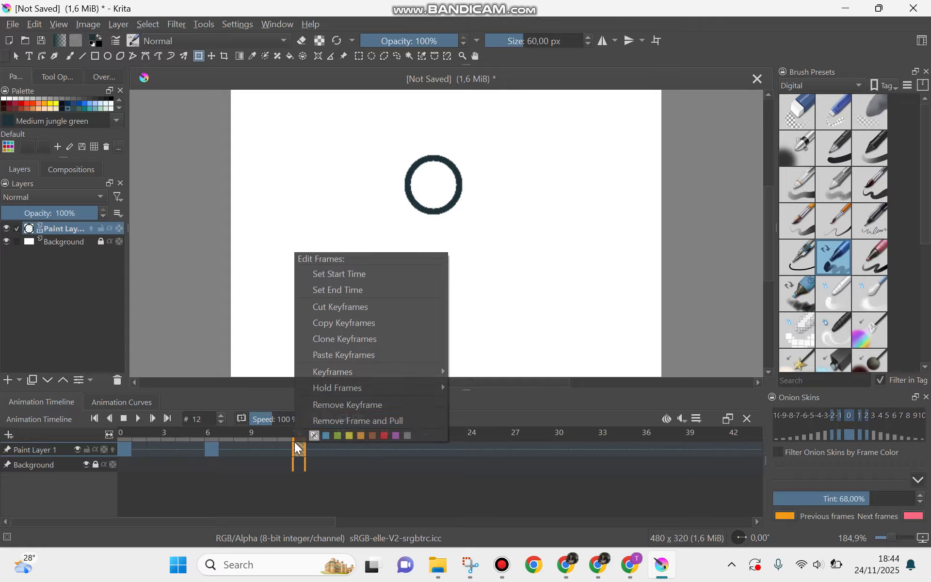
{"action": "left_click", "coordinate": [346, 338]}
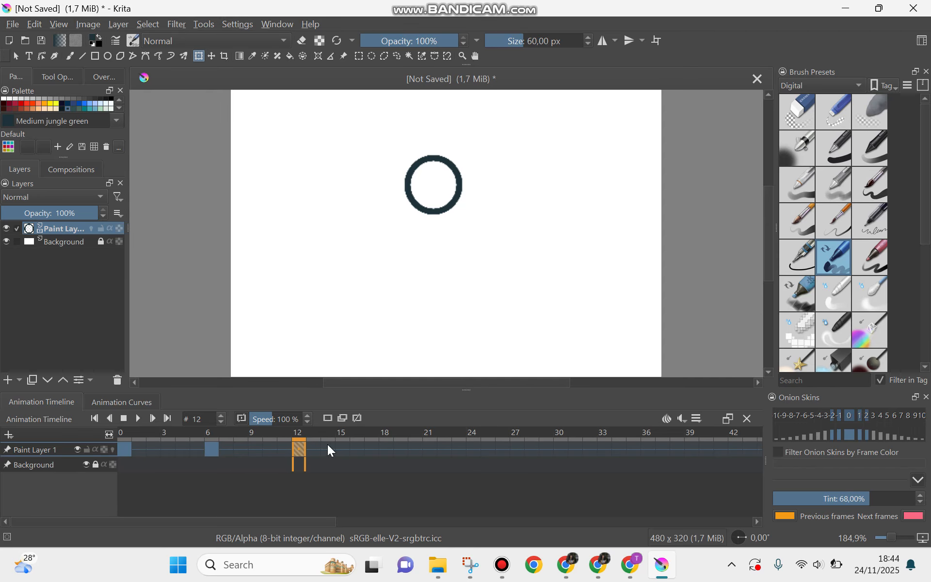
{"action": "right_click", "coordinate": [298, 448]}
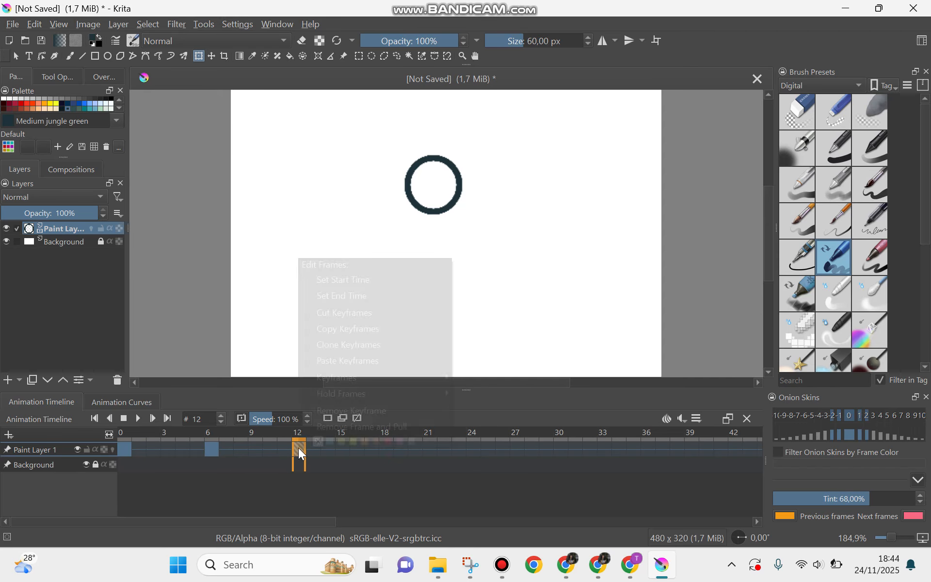
{"action": "left_click", "coordinate": [350, 328]}
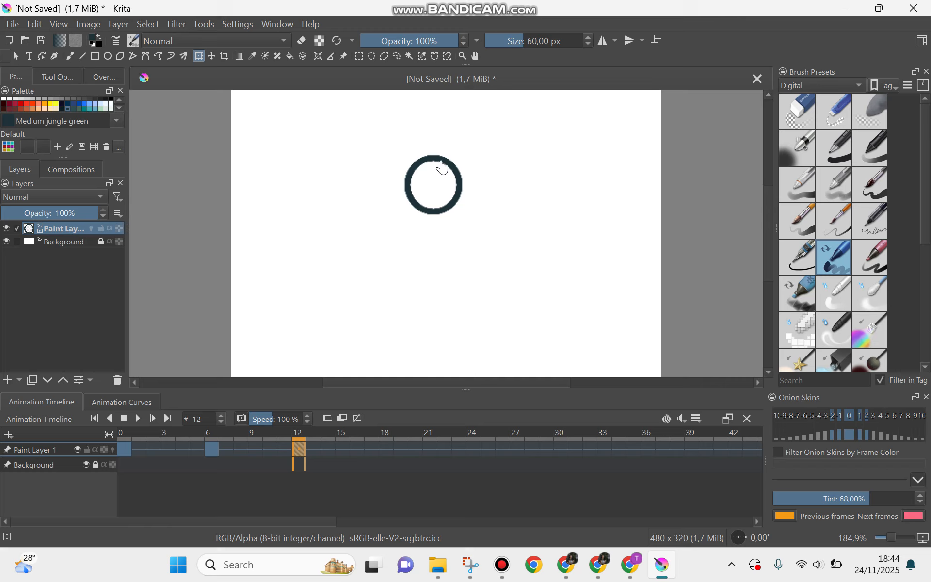
{"action": "left_click", "coordinate": [386, 443]}
{"action": "right_click", "coordinate": [387, 444]}
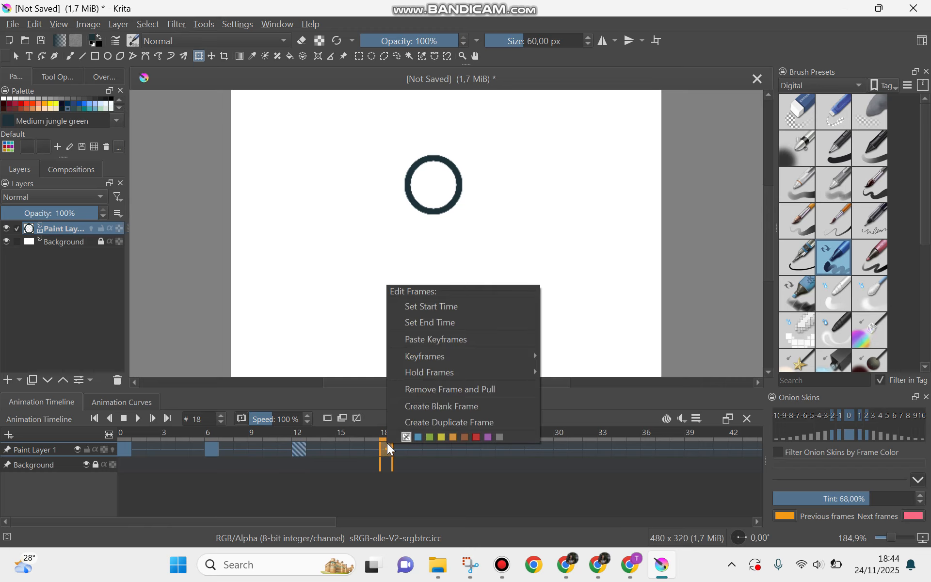
{"action": "left_click", "coordinate": [440, 341]}
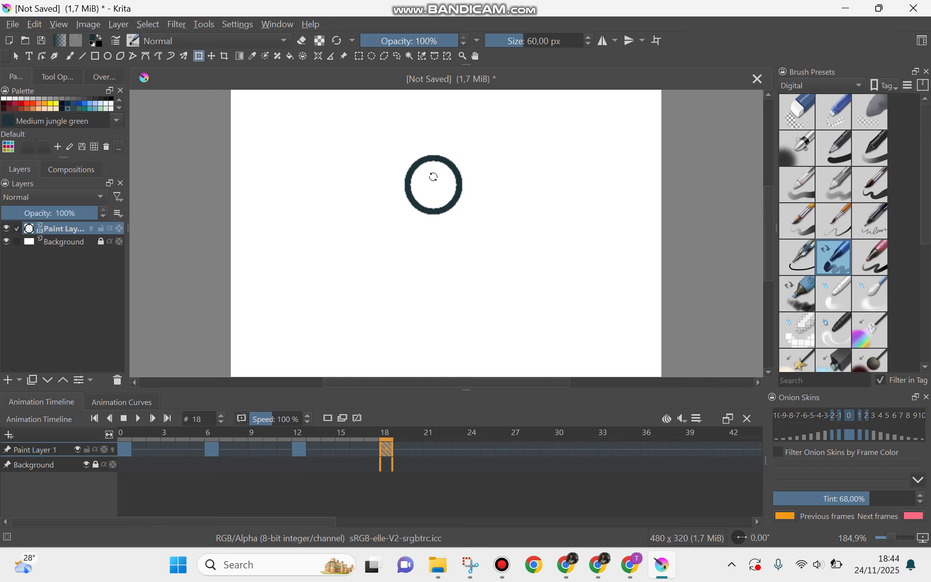
{"action": "left_click_drag", "start_coordinate": [432, 185], "coordinate": [515, 397]}
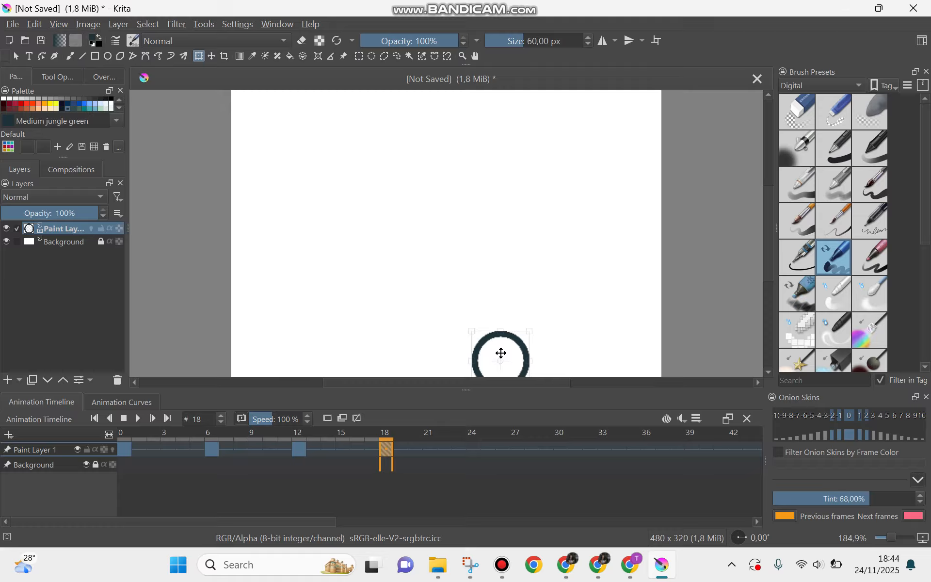
Copy the keyframe at frame 18 to frame 24 and move its circle up and right to the canvas's right side
{"action": "right_click", "coordinate": [380, 446]}
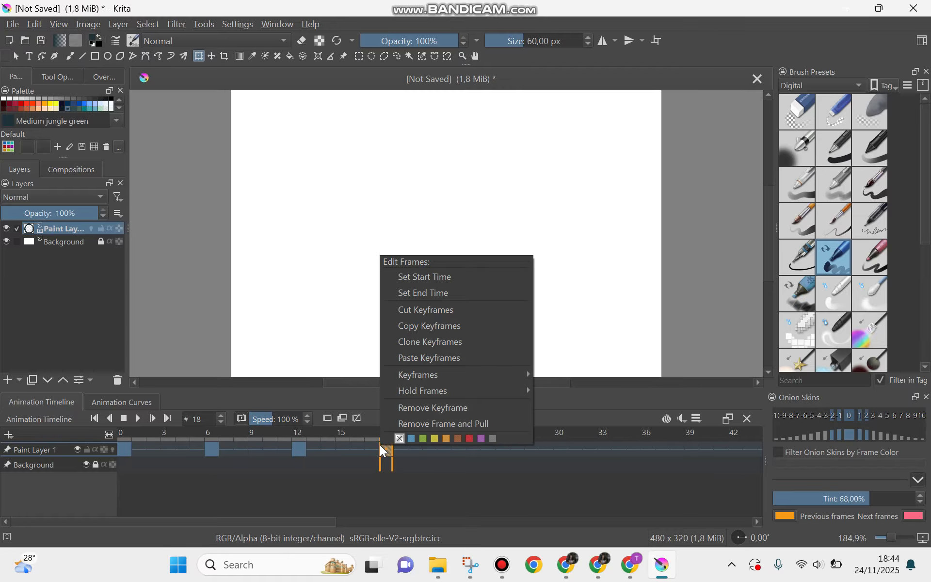
{"action": "left_click", "coordinate": [463, 324]}
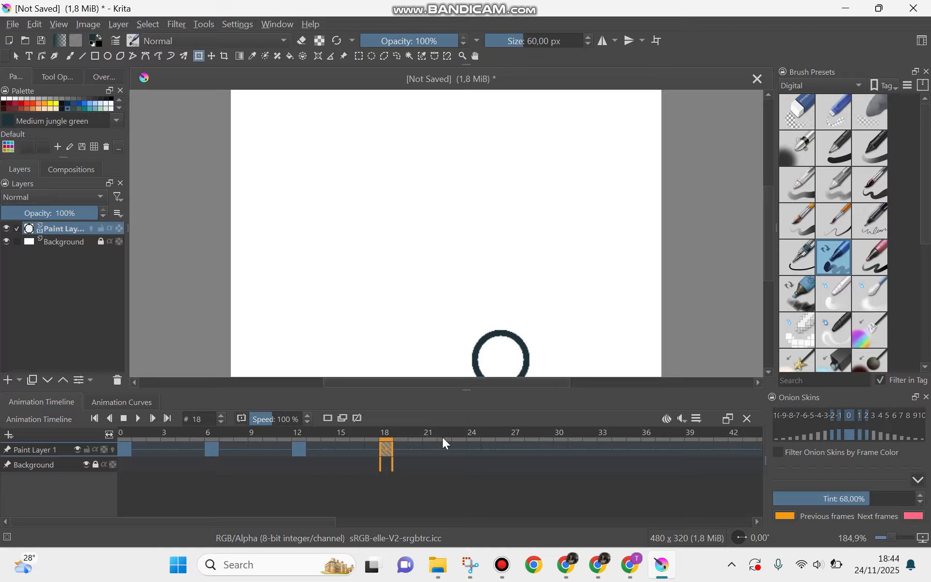
{"action": "left_click", "coordinate": [473, 442]}
{"action": "right_click", "coordinate": [473, 443]}
{"action": "left_click", "coordinate": [521, 340]}
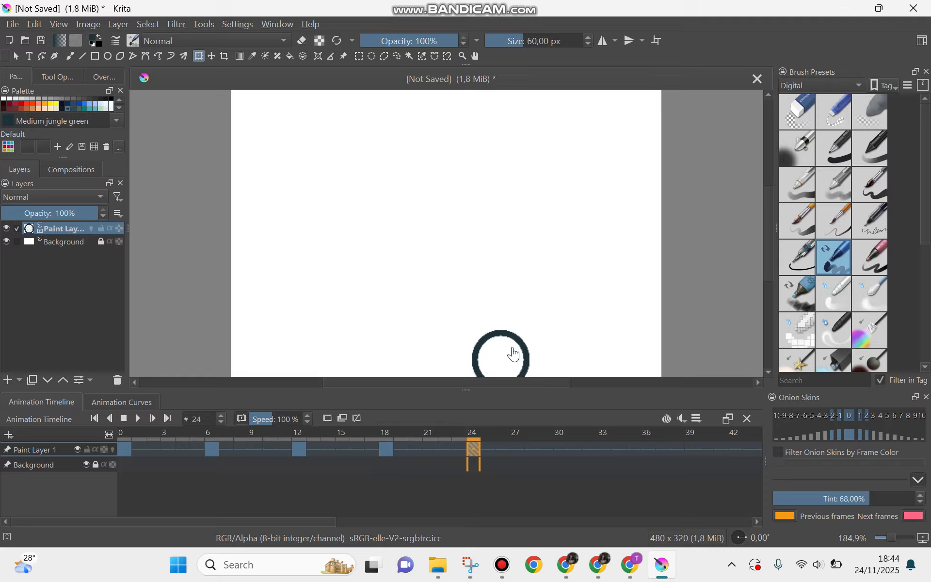
{"action": "key", "text": "ctrl+t"}
{"action": "left_click_drag", "start_coordinate": [498, 357], "coordinate": [598, 221]}
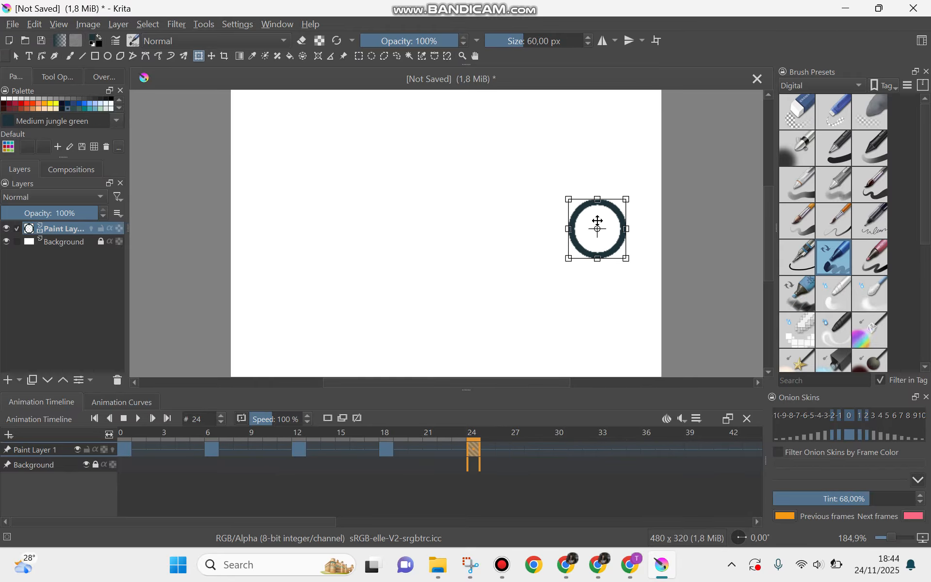
Copy the keyframe at frame 24 to frame 30 and move its circle down and right, completely off the canvas
{"action": "right_click", "coordinate": [477, 442]}
{"action": "left_click", "coordinate": [515, 335]}
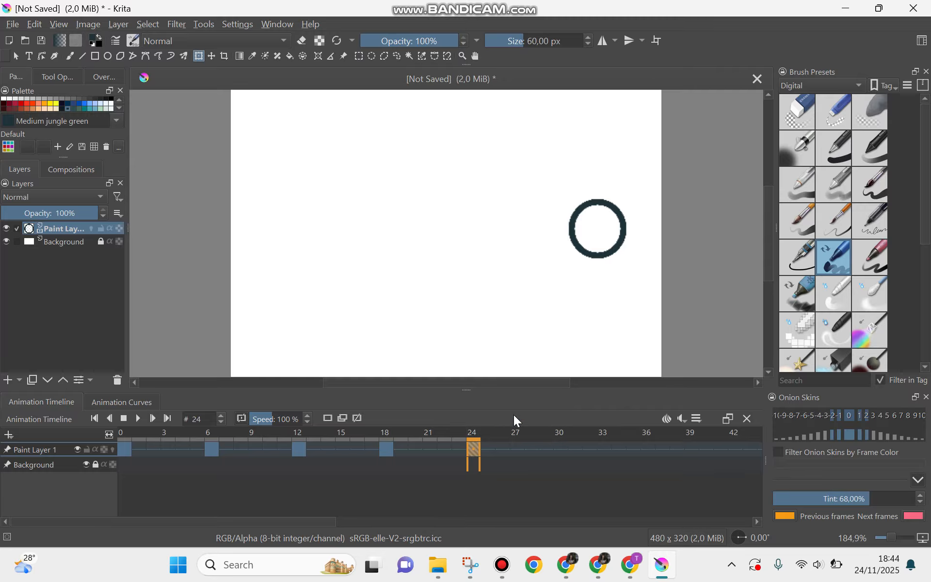
{"action": "right_click", "coordinate": [563, 453]}
{"action": "left_click", "coordinate": [606, 348]}
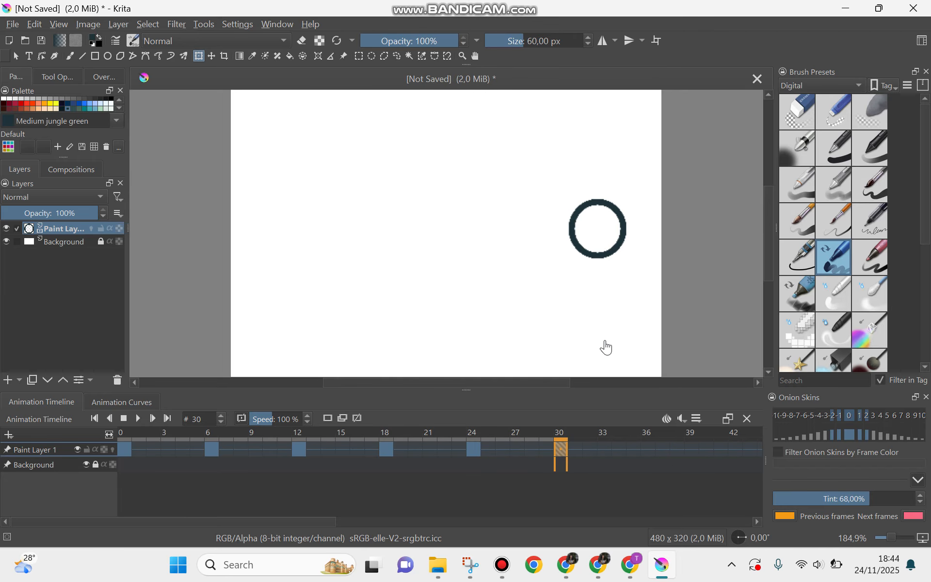
{"action": "left_click", "coordinate": [594, 216]}
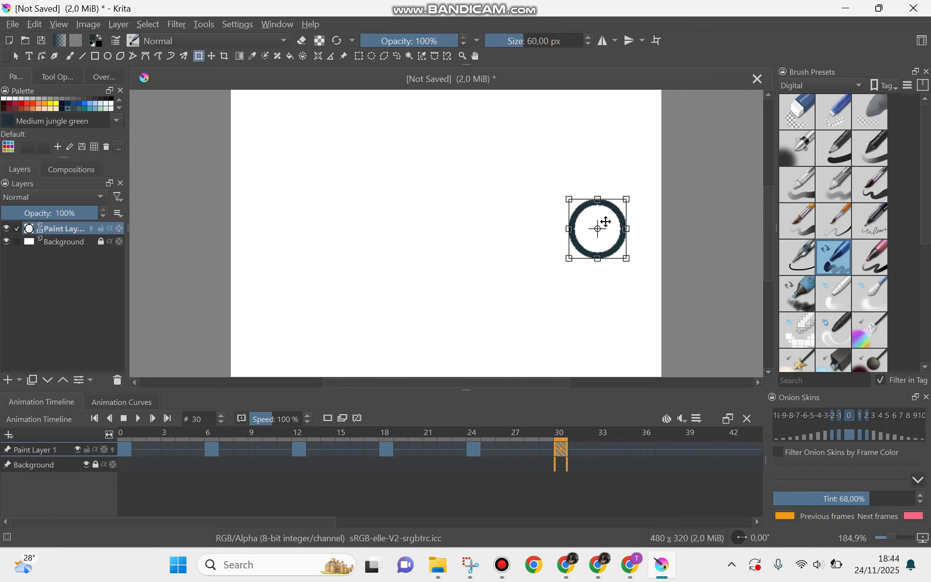
{"action": "left_click_drag", "start_coordinate": [606, 221], "coordinate": [683, 421]}
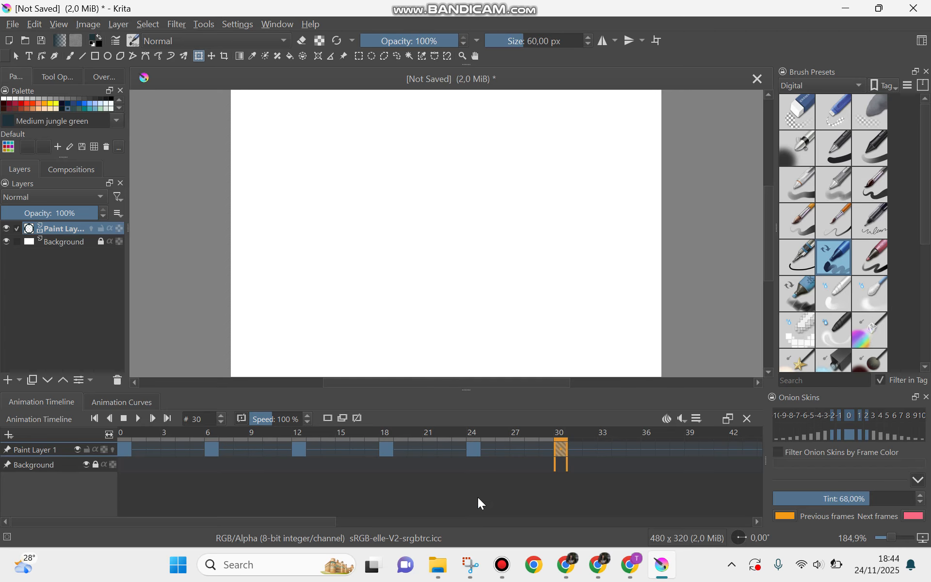
Set the animation's start time to frame 0 and its end time to frame 30
{"action": "left_click", "coordinate": [121, 439]}
{"action": "right_click", "coordinate": [121, 439]}
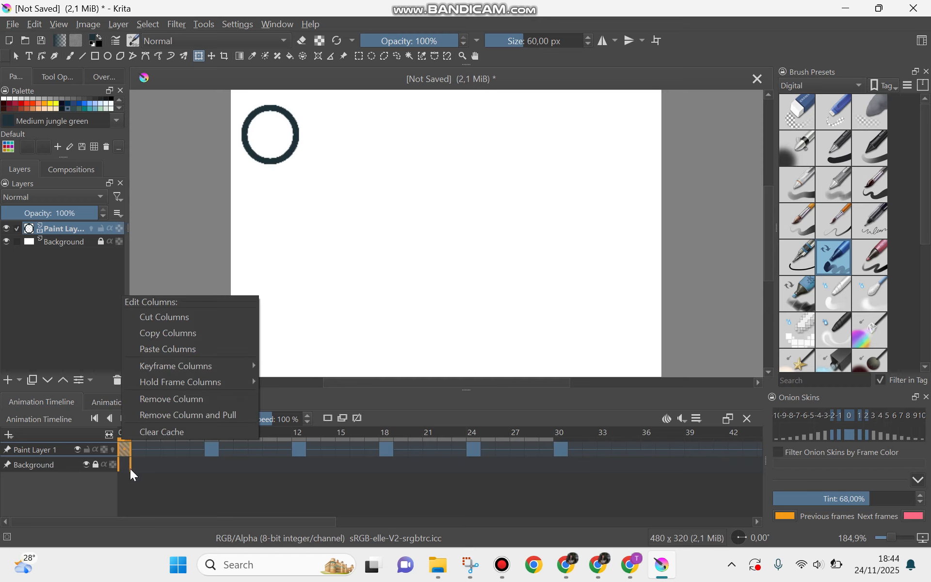
{"action": "left_click", "coordinate": [129, 452]}
{"action": "right_click", "coordinate": [122, 449]}
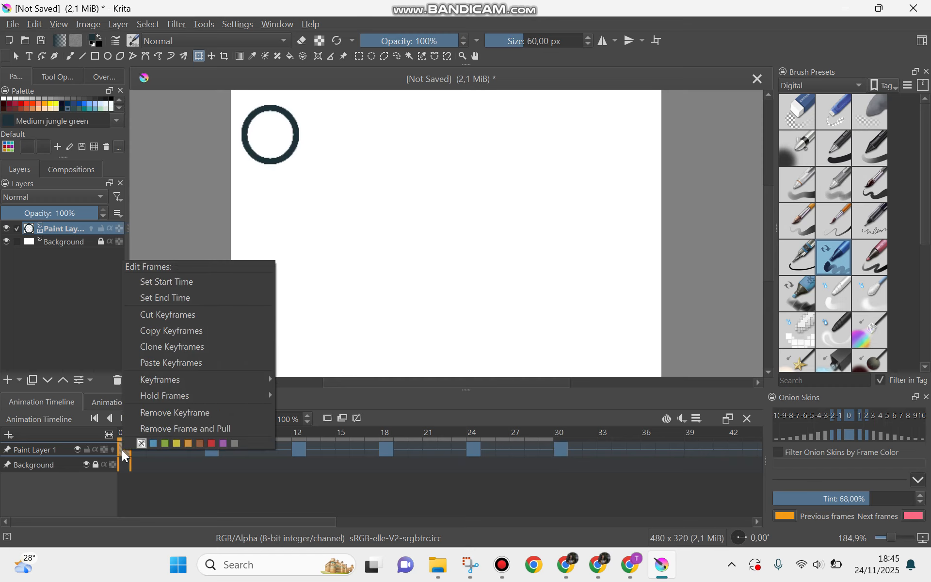
{"action": "left_click", "coordinate": [199, 286]}
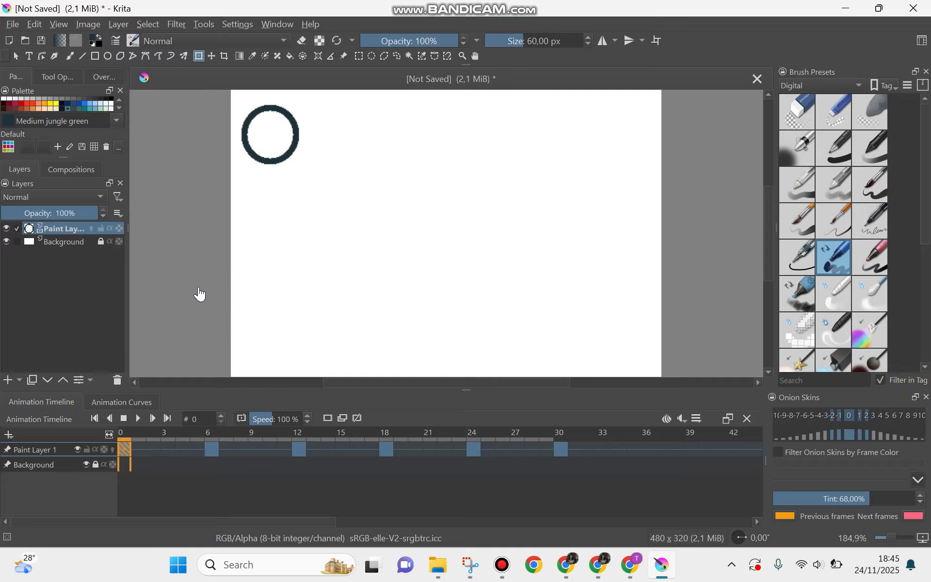
{"action": "left_click", "coordinate": [560, 448]}
{"action": "right_click", "coordinate": [560, 448]}
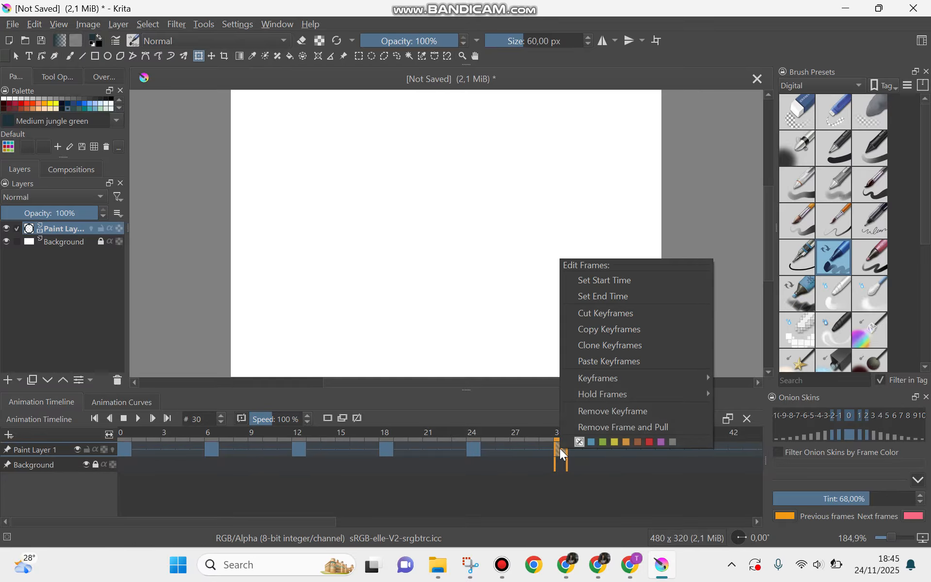
{"action": "left_click", "coordinate": [589, 299]}
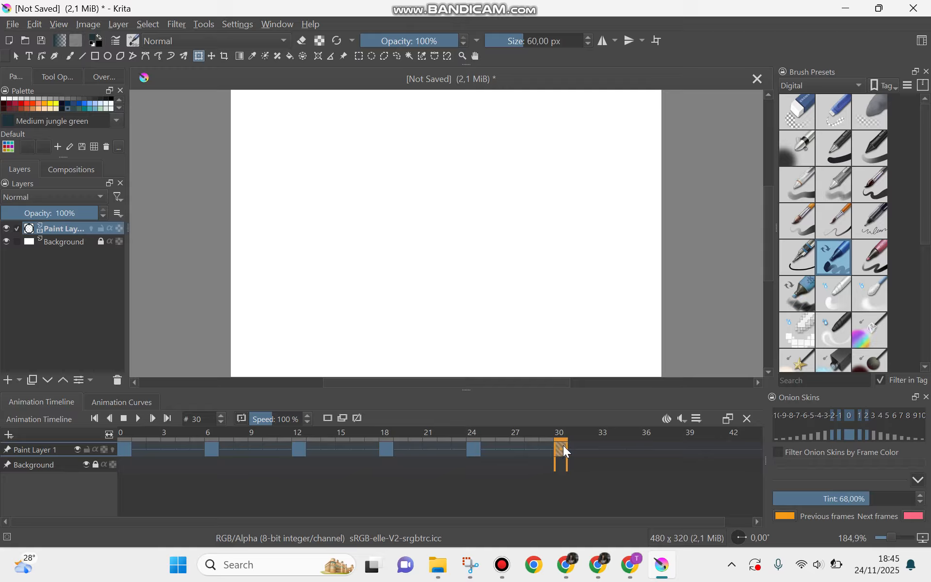
Play the animation from frame 0 to preview the bouncing ball, and pause the playback
{"action": "mouse_move", "coordinate": [563, 446]}
{"action": "left_mouse_down"}
{"action": "mouse_move", "coordinate": [536, 450]}
{"action": "mouse_move", "coordinate": [562, 447]}
{"action": "left_mouse_up"}
{"action": "left_click", "coordinate": [125, 441]}
{"action": "left_click", "coordinate": [137, 418]}
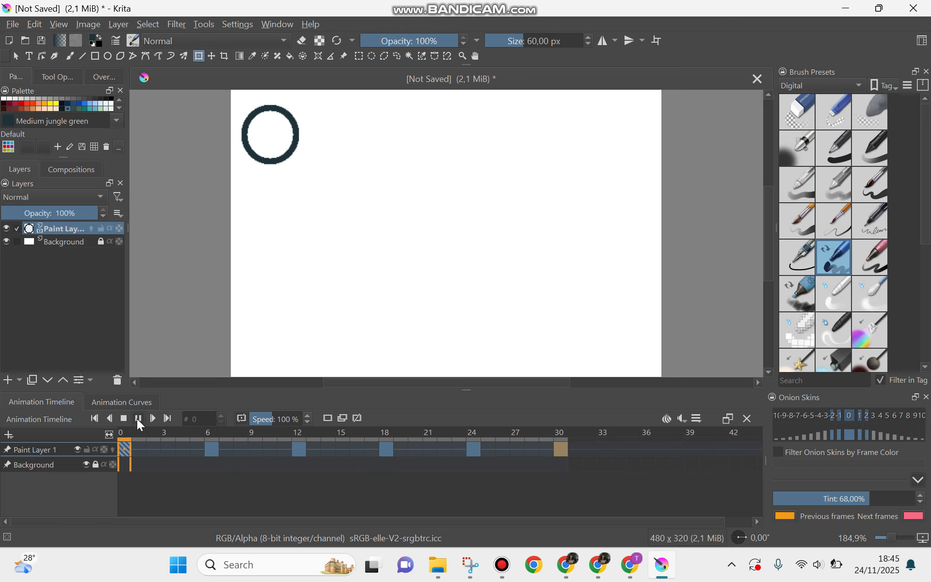
{"action": "left_click", "coordinate": [138, 418]}
{"action": "mouse_move", "coordinate": [472, 3]}
{"action": "left_click", "coordinate": [531, 7]}
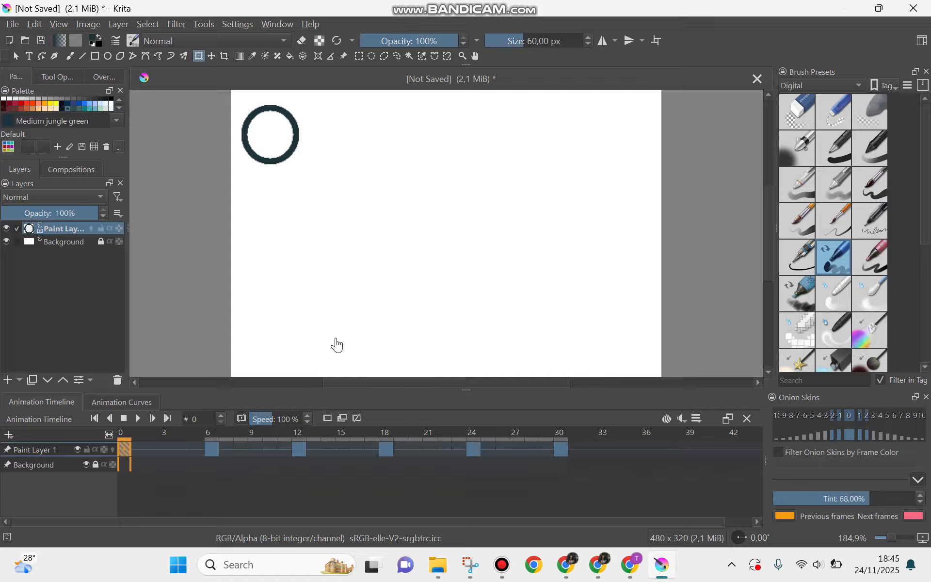
Show onion skins on Paint Layer 1 to compare circle positions at frames 0, 6, 12, 18 and 24, and hide them again
{"action": "left_click", "coordinate": [113, 447]}
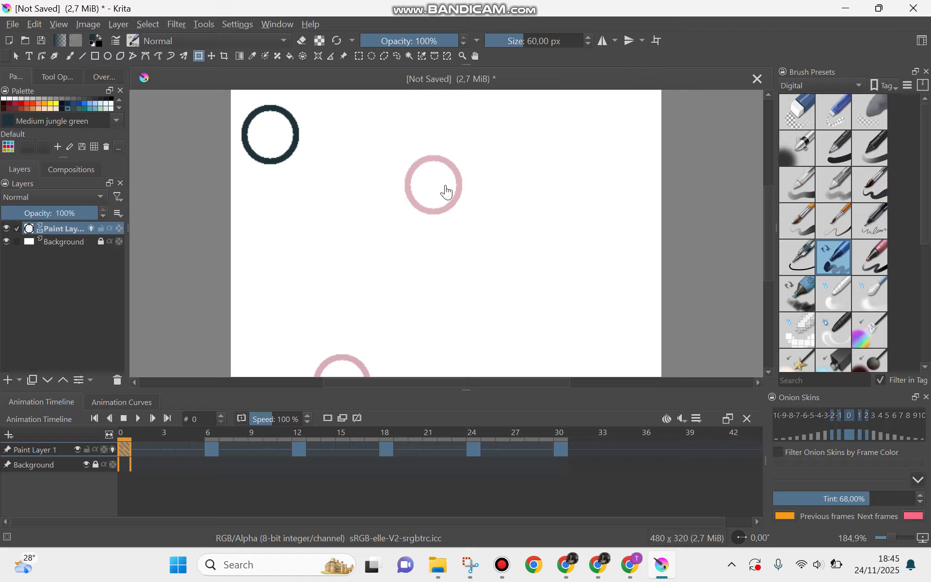
{"action": "left_click", "coordinate": [216, 447]}
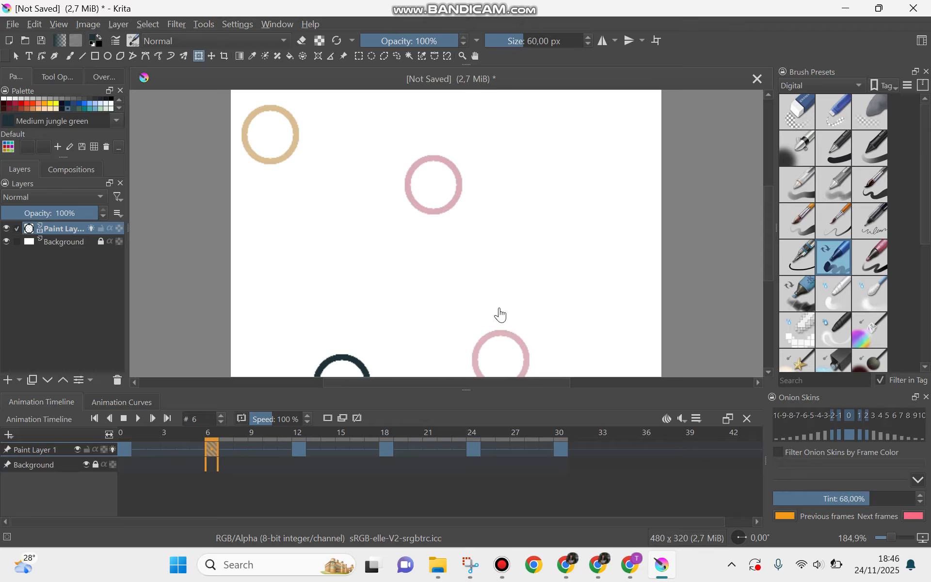
{"action": "left_click", "coordinate": [302, 444]}
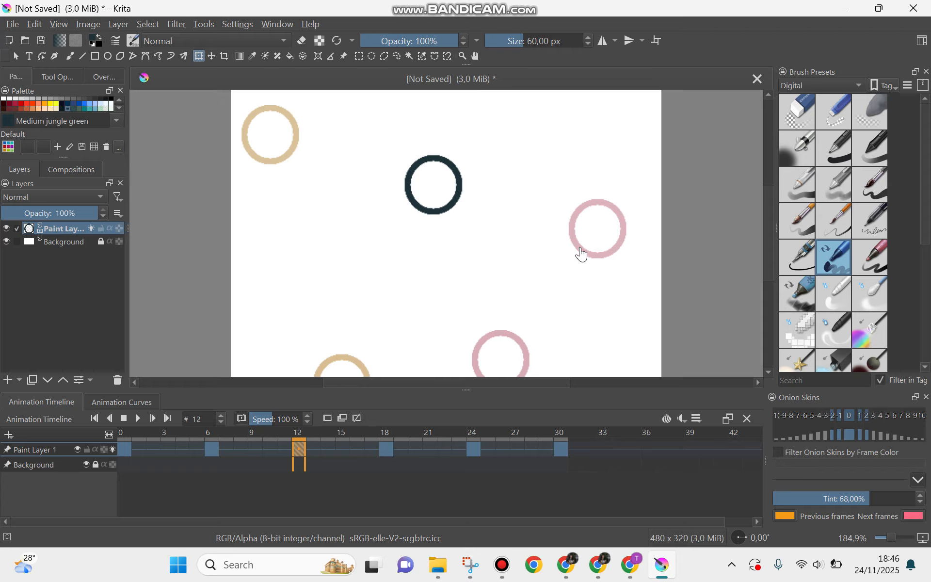
{"action": "left_click", "coordinate": [387, 450]}
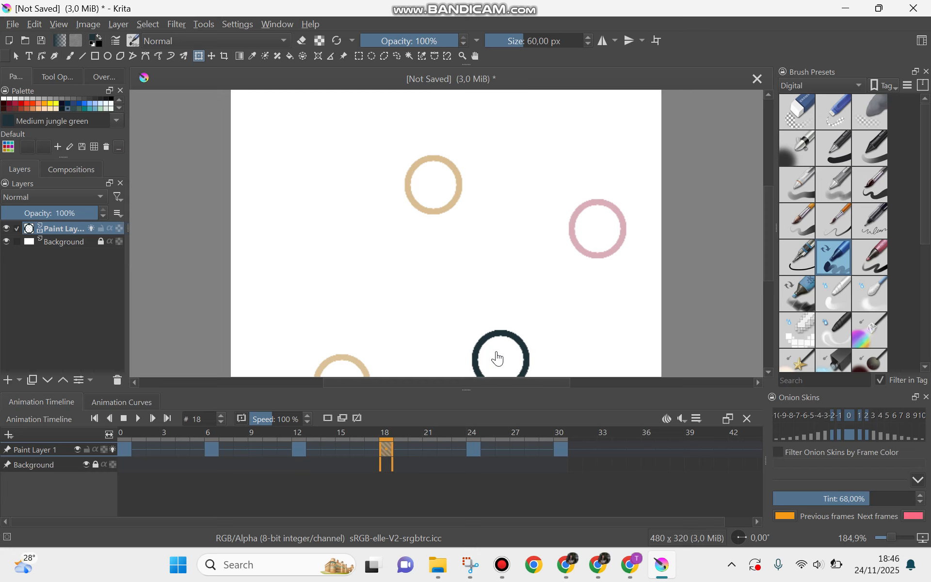
{"action": "left_click", "coordinate": [472, 448]}
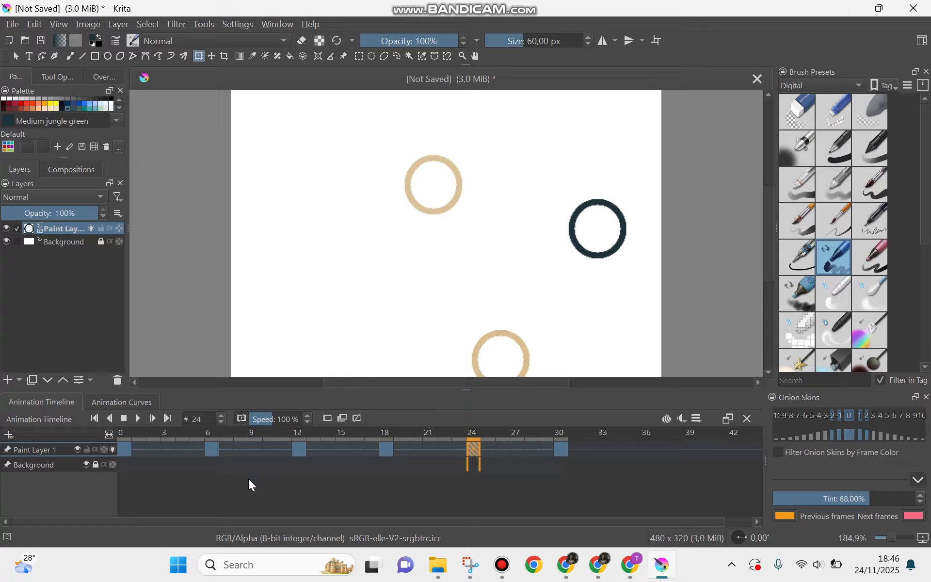
{"action": "left_click", "coordinate": [112, 449]}
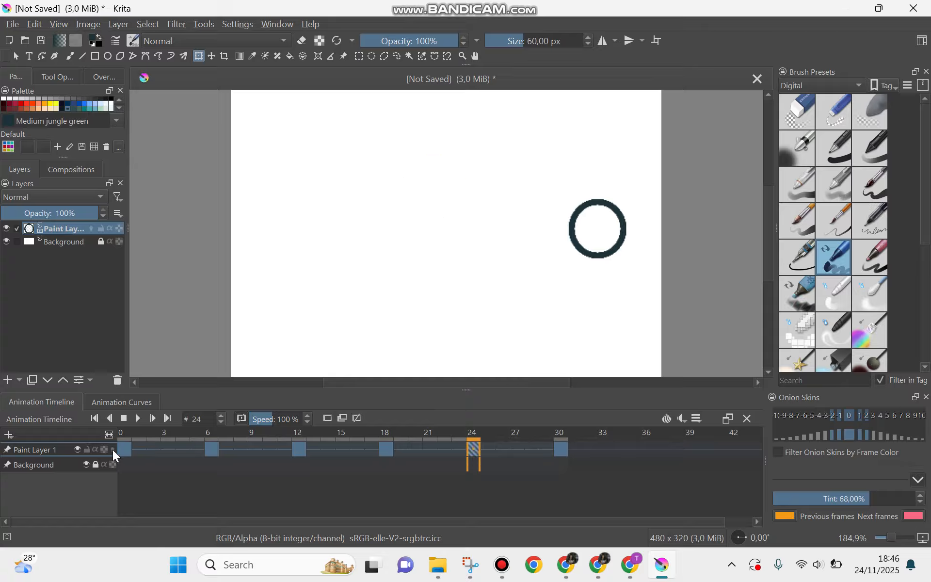
Select the timeline frames back to frame 0, play and pause the animation, and clear the frame selection
{"action": "left_click_drag", "start_coordinate": [576, 449], "coordinate": [136, 463]}
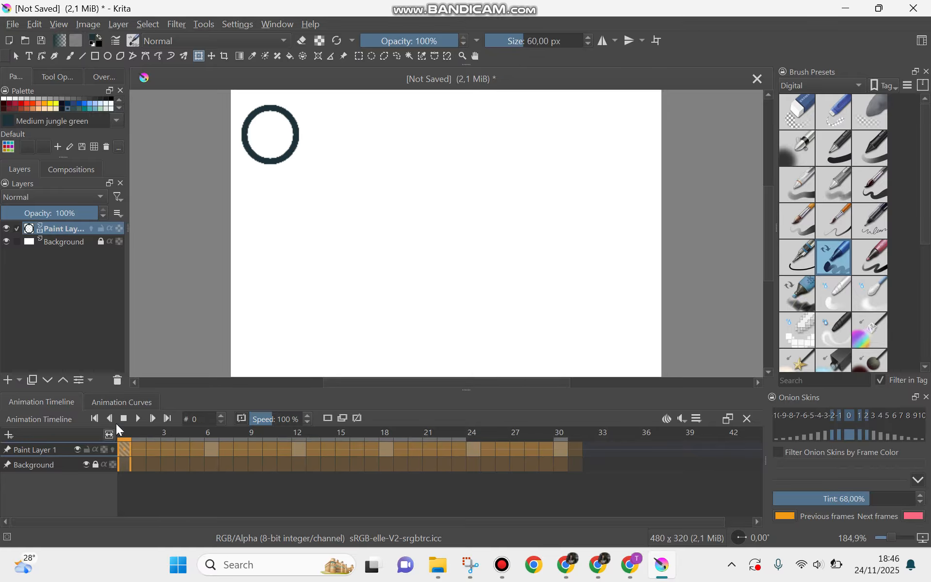
{"action": "left_click", "coordinate": [139, 418]}
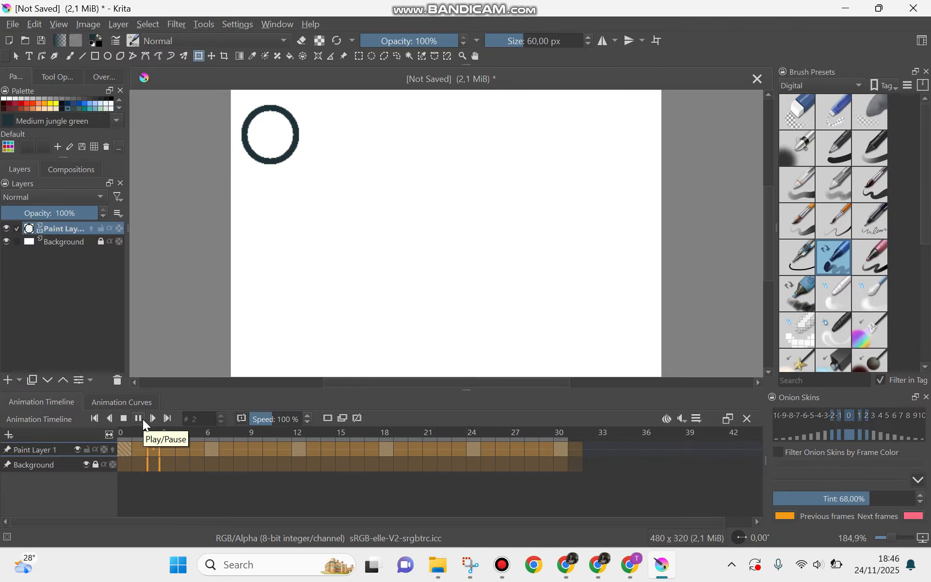
{"action": "left_click", "coordinate": [139, 417]}
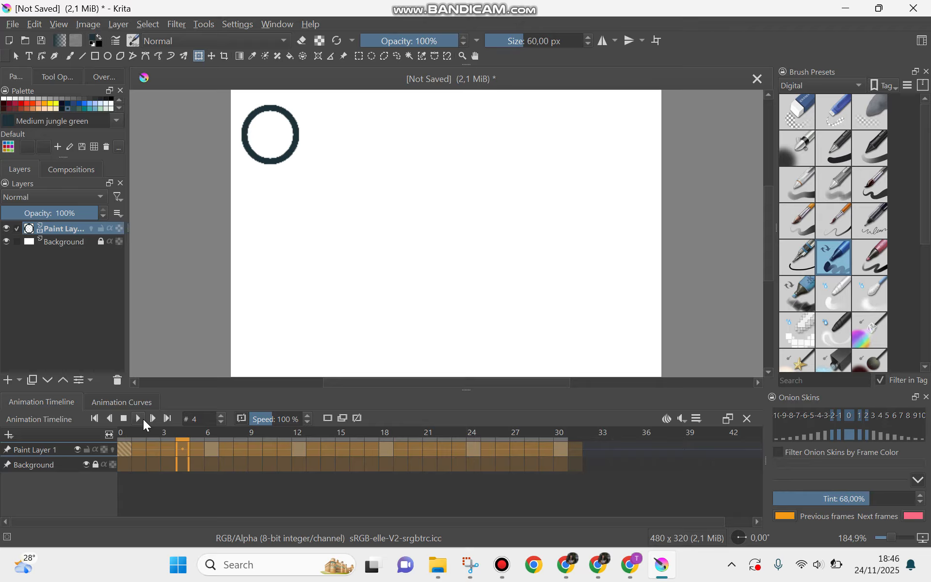
{"action": "left_click", "coordinate": [152, 479]}
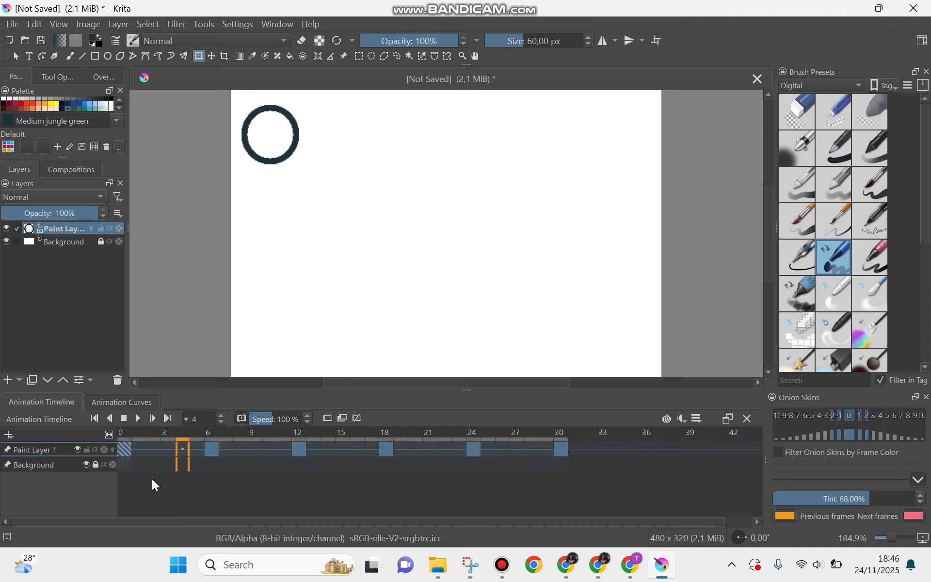